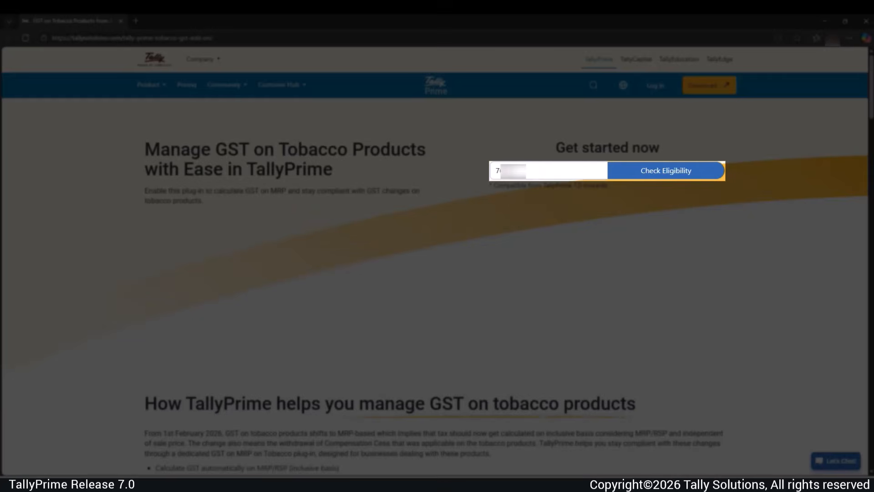
Check the tobacco GST plug-in eligibility with the Tally serial number and submit the OTP sent to the administrator.
click(666, 171)
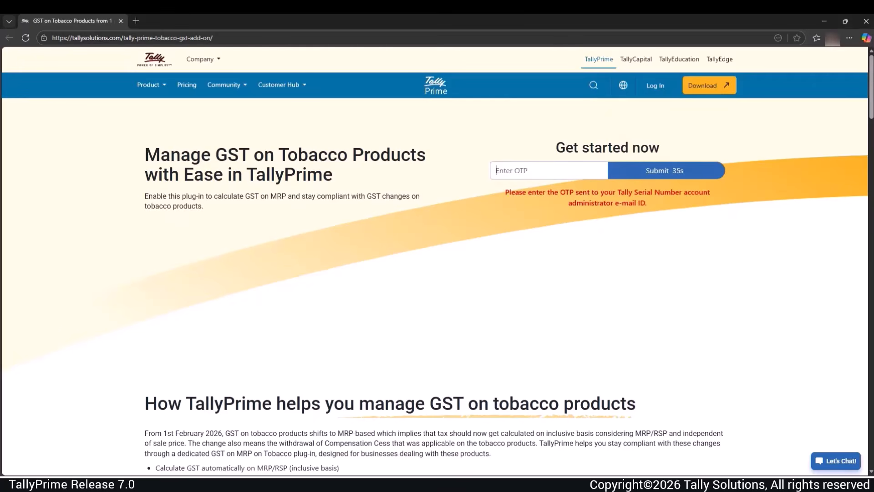
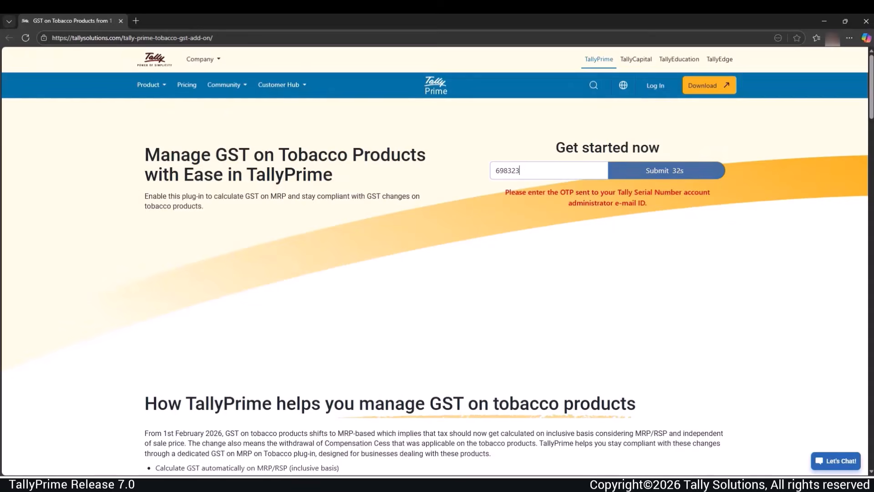
click(666, 171)
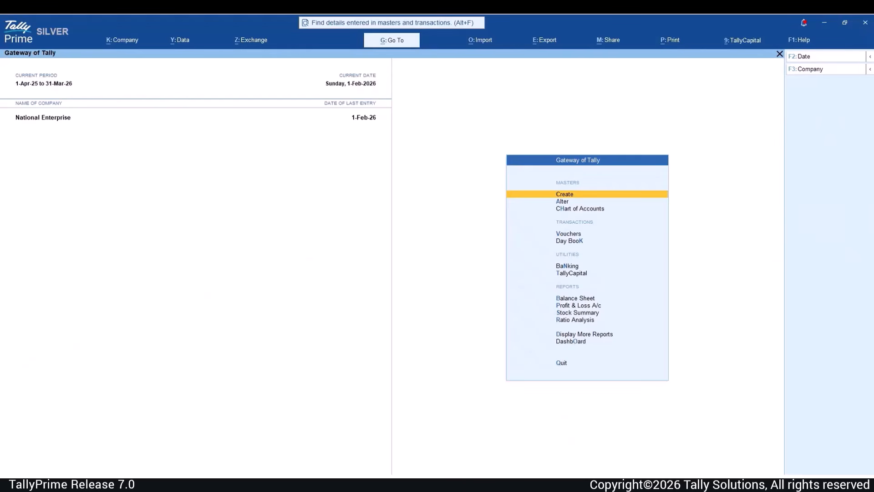
Switch to TallyPrime and update the license using the administrator's Tally.NET ID and password.
key(F1)
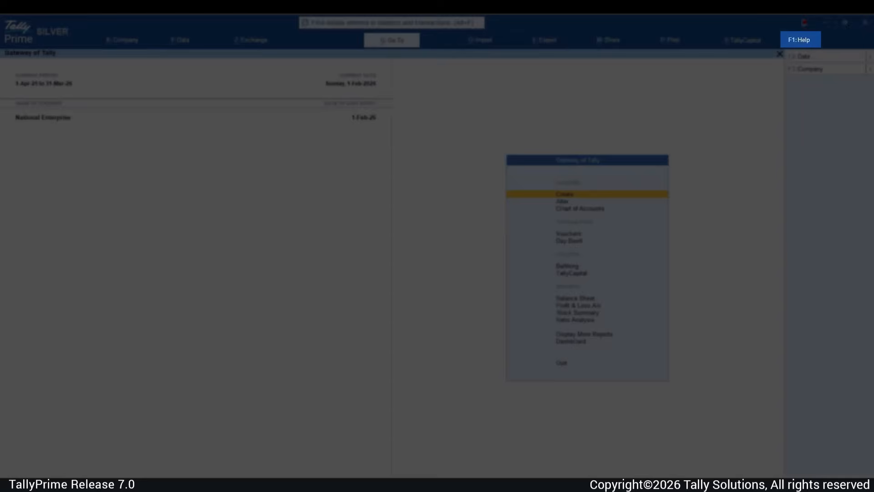
key(Down)
key(Down)
key(Down)
key(Down)
key(Down)
key(Return)
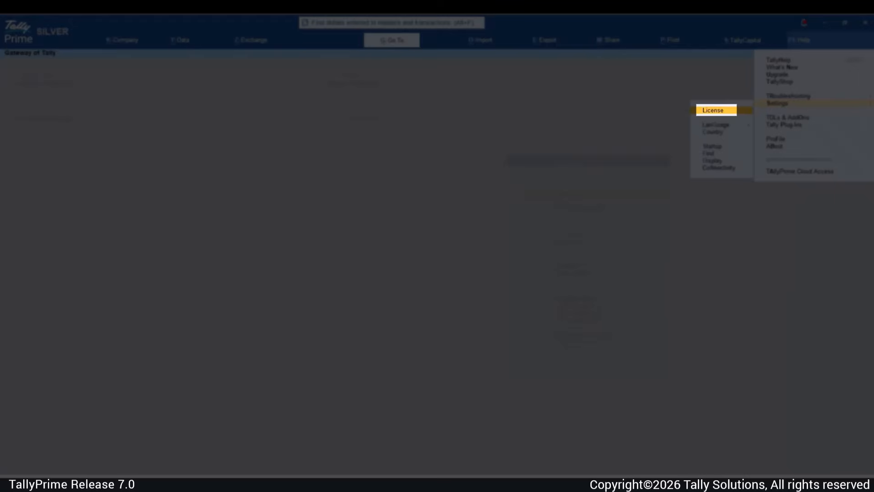
key(Return)
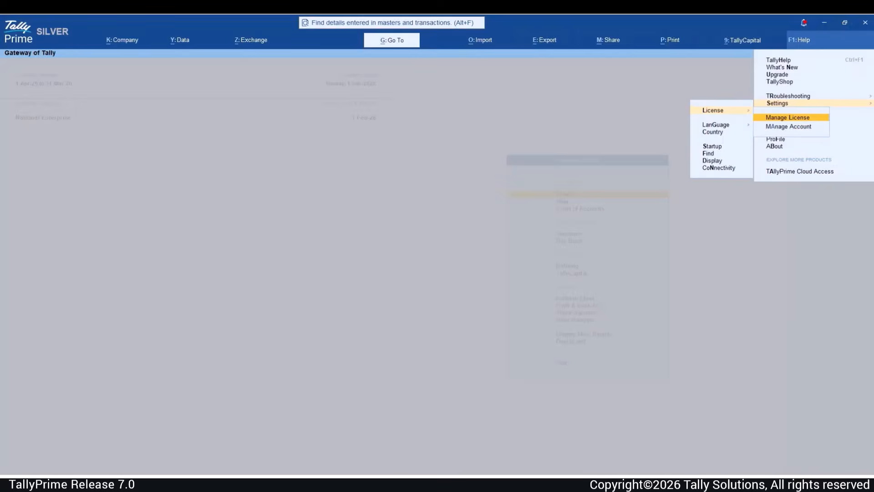
key(Return)
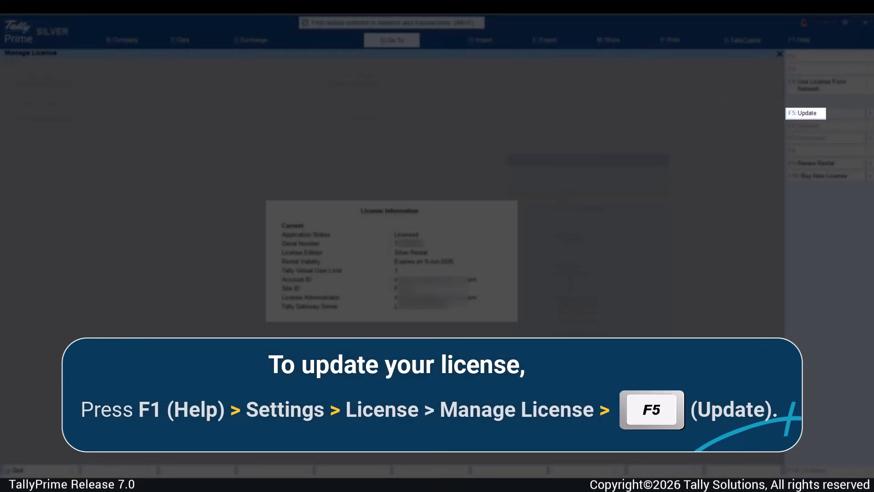
key(F5)
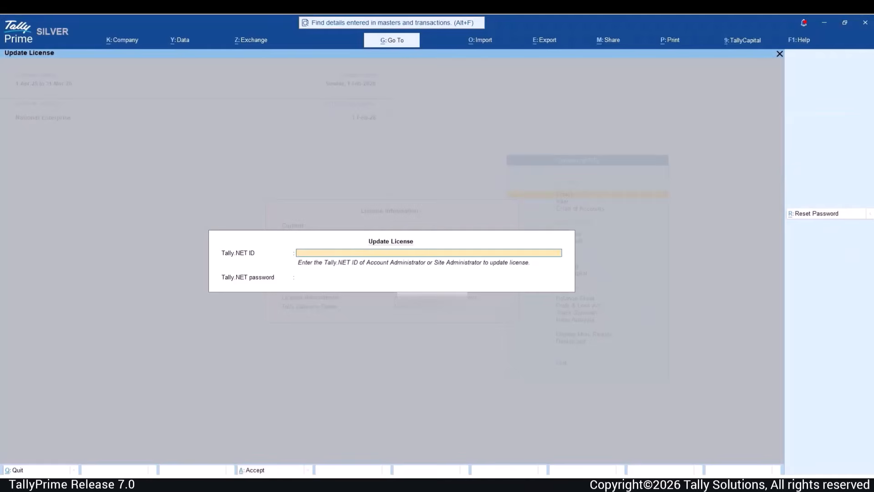
text(r)
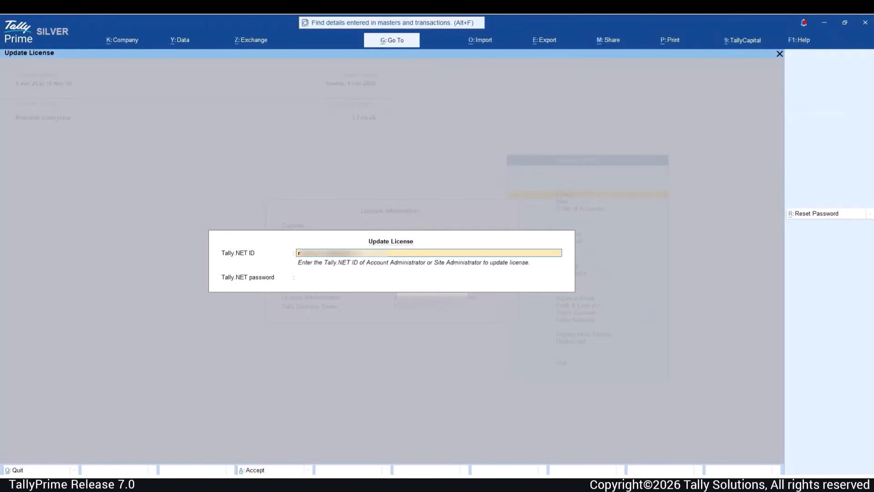
key(Return)
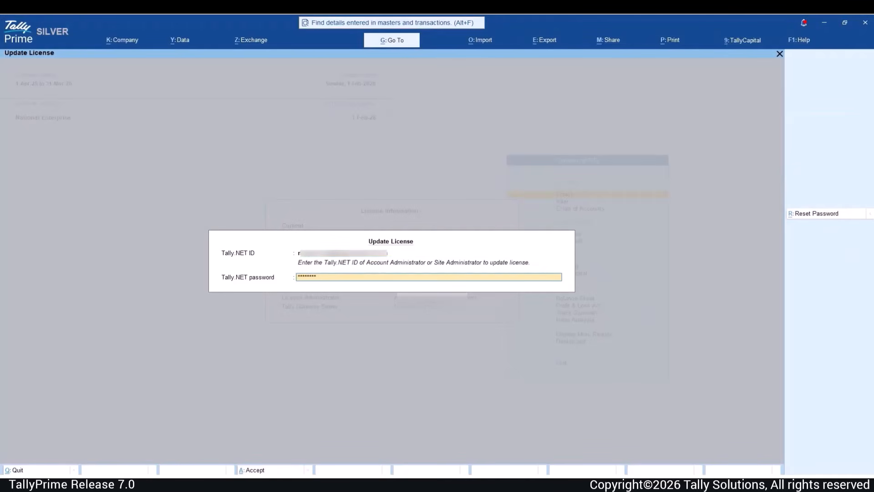
key(Return)
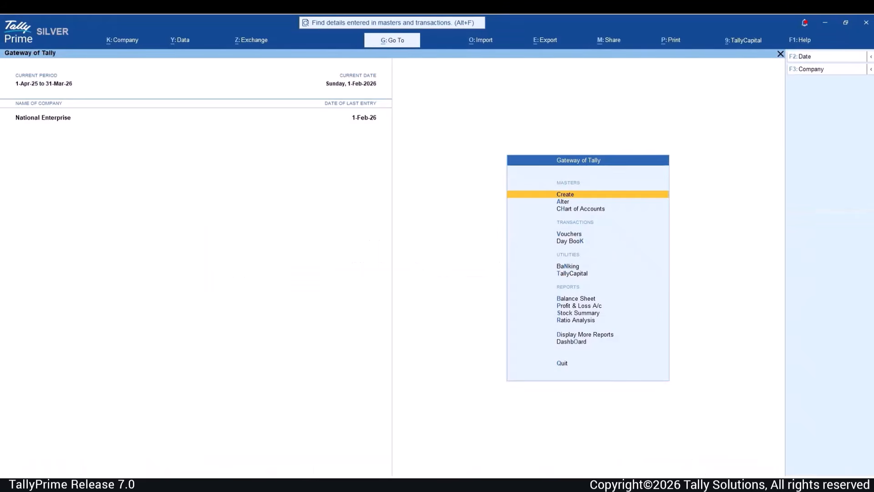
View the list of Tally Plug-Ins available under the updated license.
key(F1)
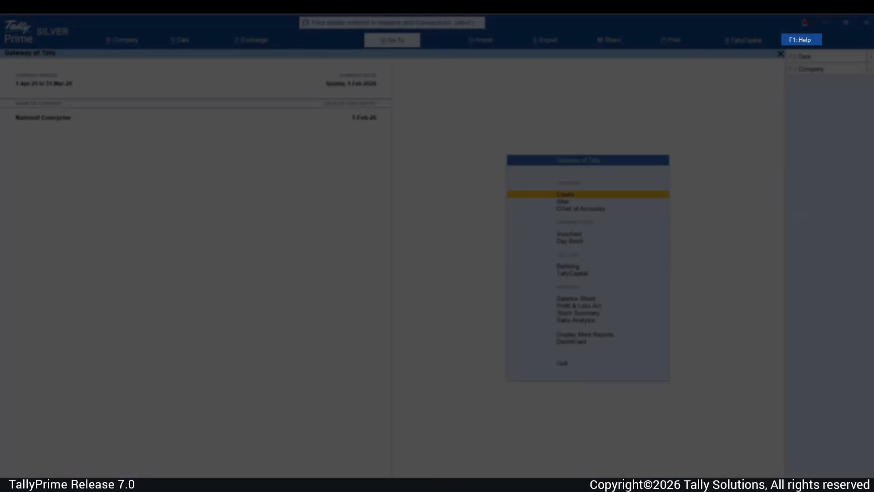
key(F1)
key(Down)
key(Down)
key(Down)
key(Down)
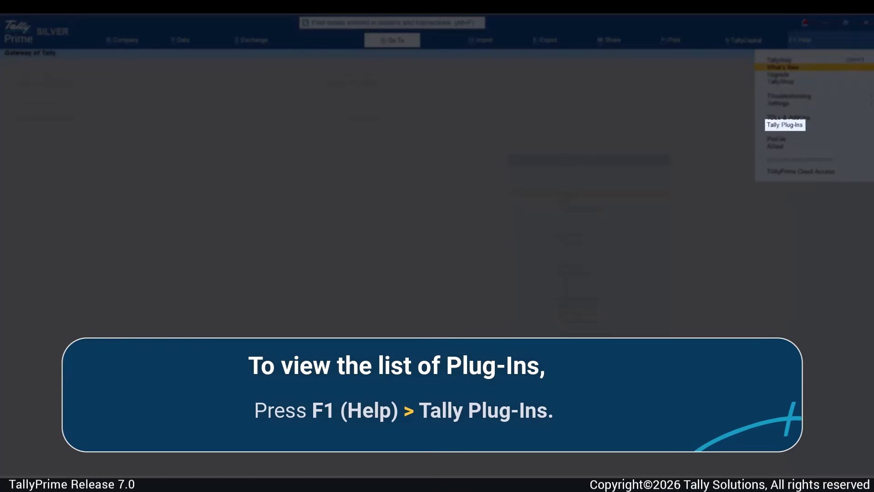
key(Down)
key(Down)
key(Down)
key(Return)
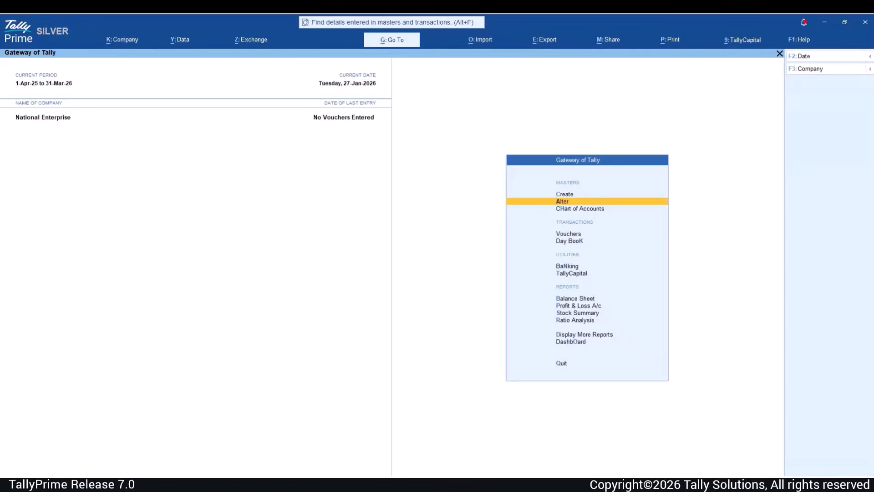
Open the stock item Gold Flake Kings (84 mm) for alteration.
key(Return)
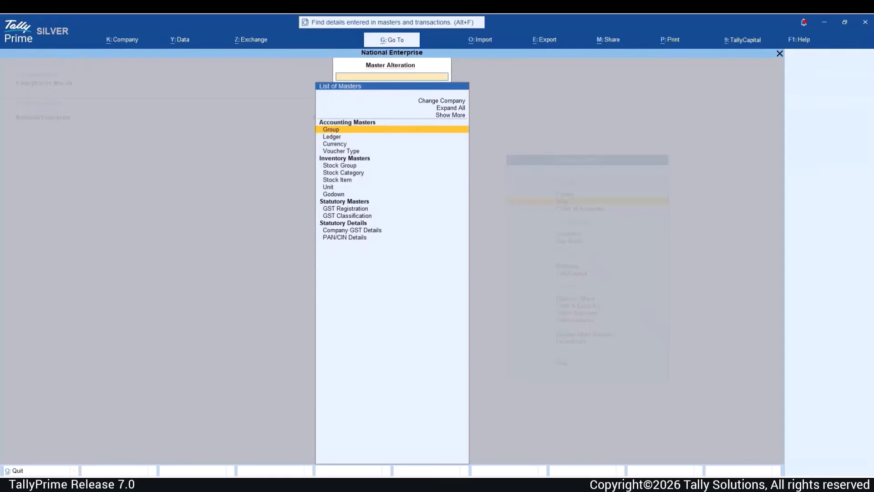
key(Down)
key(Down)
key(Down)
key(Down)
key(Down)
key(Down)
key(Return)
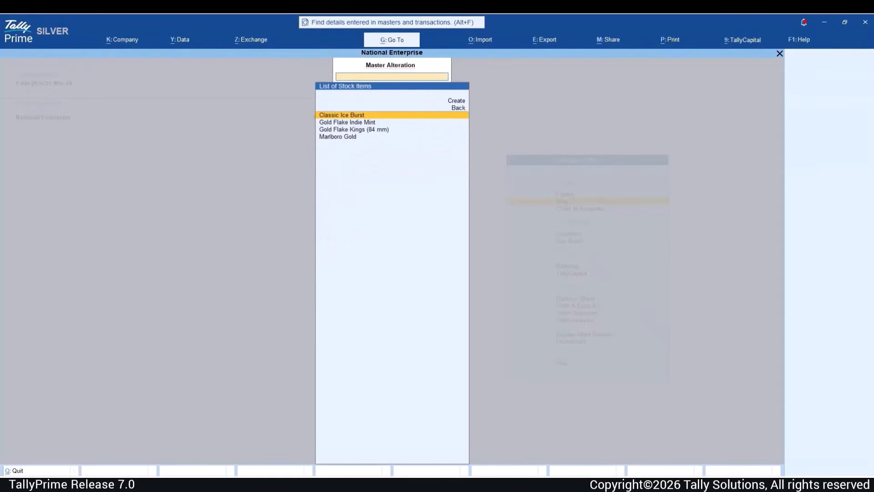
key(Down)
key(Down)
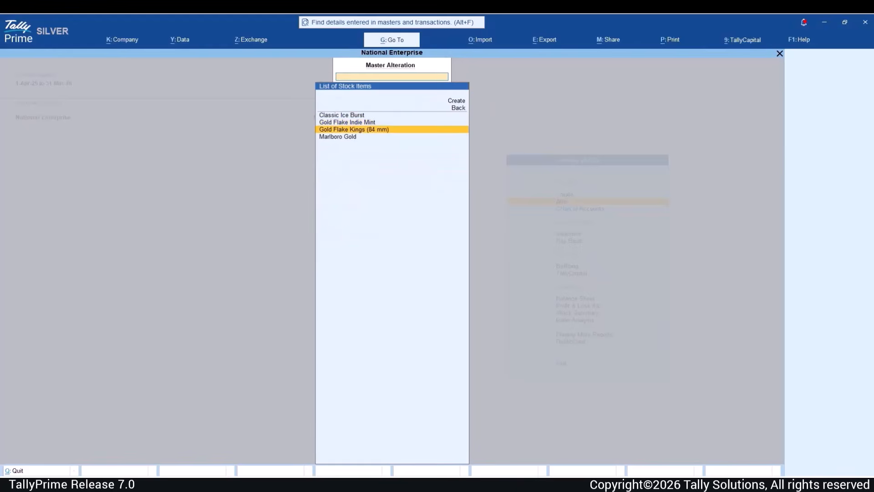
key(Return)
Set the stock item's GST rate to 40% and its cess valuation type to Not Applicable.
key(Return)
key(Return)
key(Return)
key(Return)
key(Return)
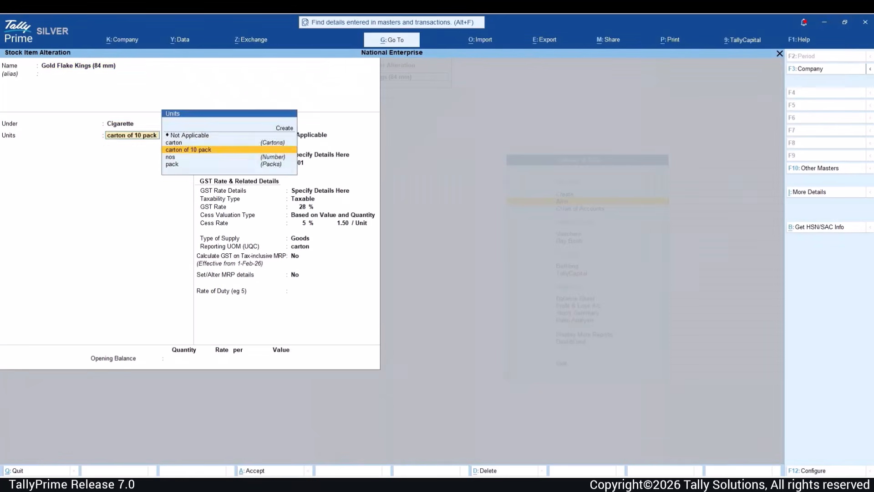
key(Return)
key(Return)
key(Return)
key(Return)
key(Return)
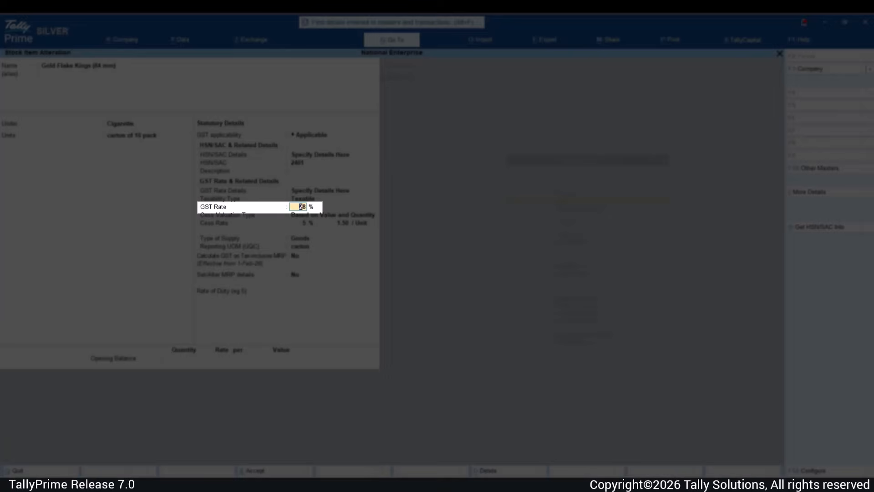
text(40)
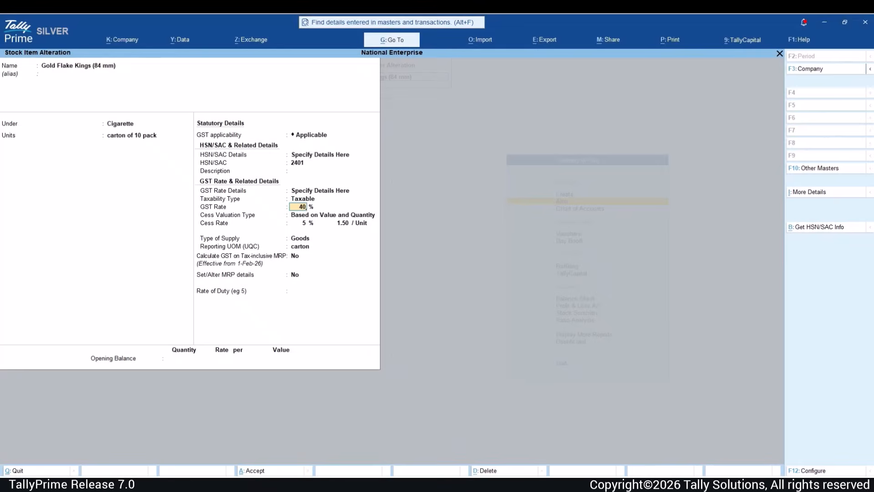
key(Return)
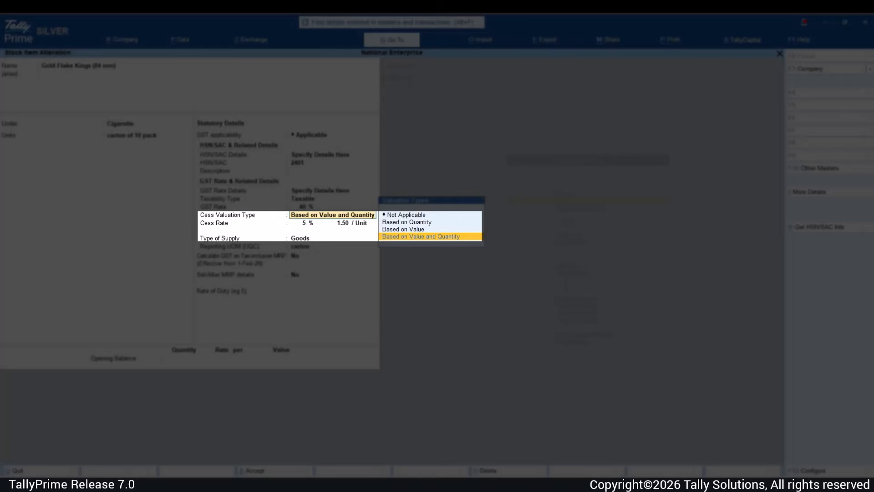
key(Up)
key(Up)
key(Up)
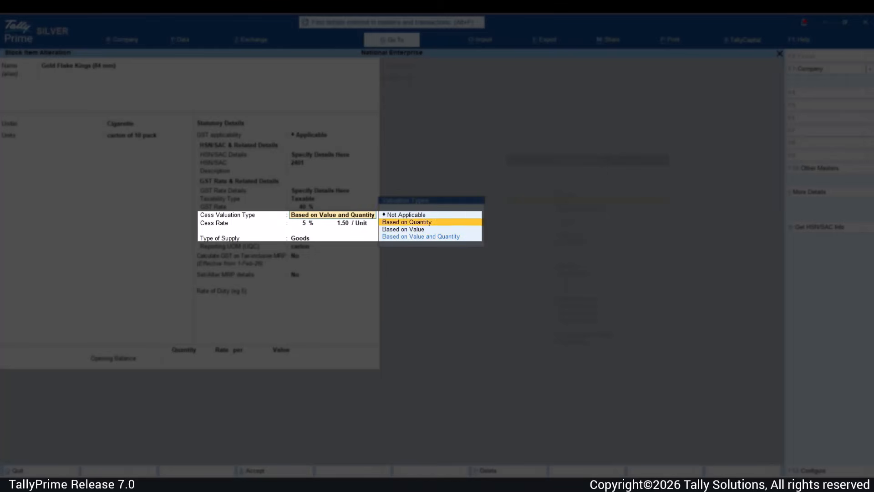
key(Return)
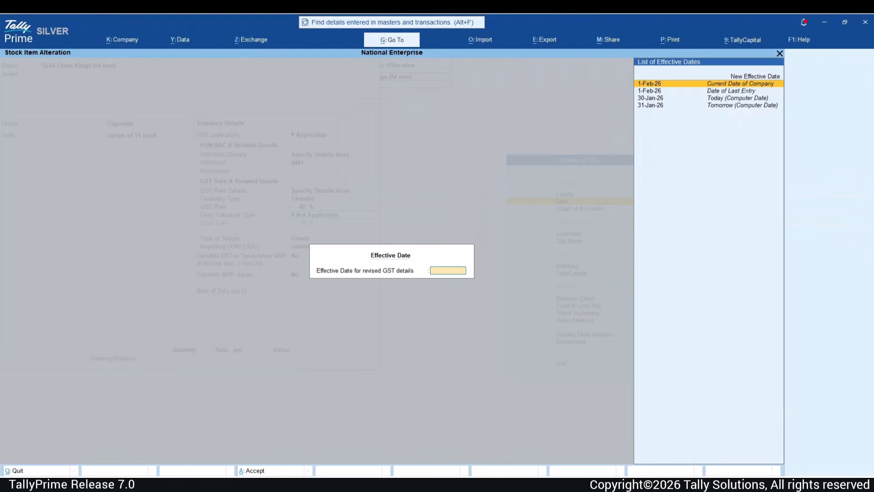
Apply the revised GST details with the effective date 1.2.26.
text(1.2.26)
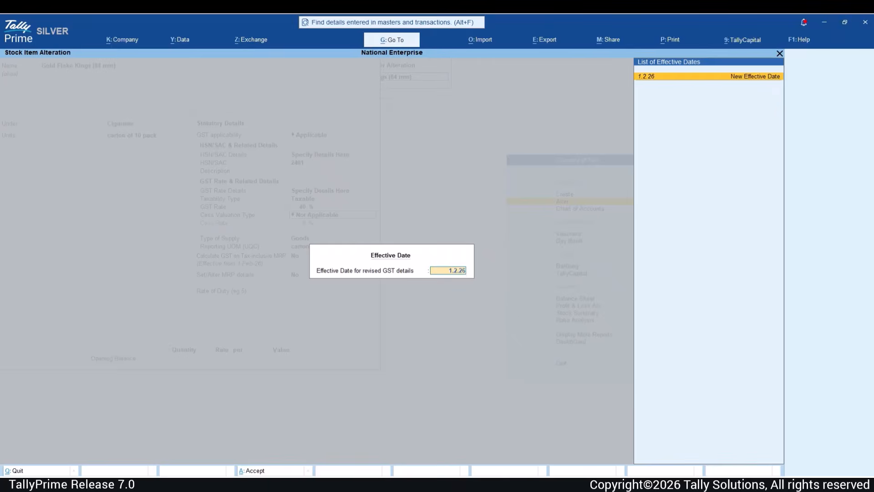
key(Return)
Enable GST calculation on tax-inclusive MRP for the stock item, keeping Goods as its type of supply.
key(Return)
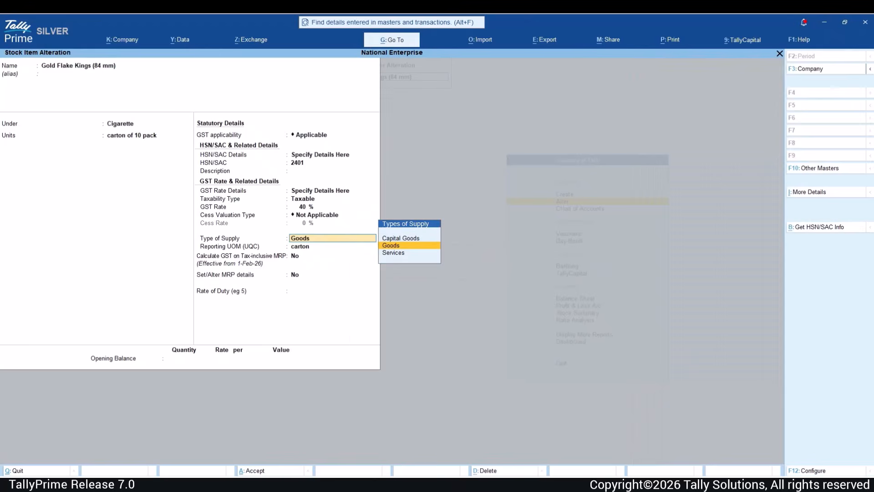
key(Return)
key(Return)
text(yes)
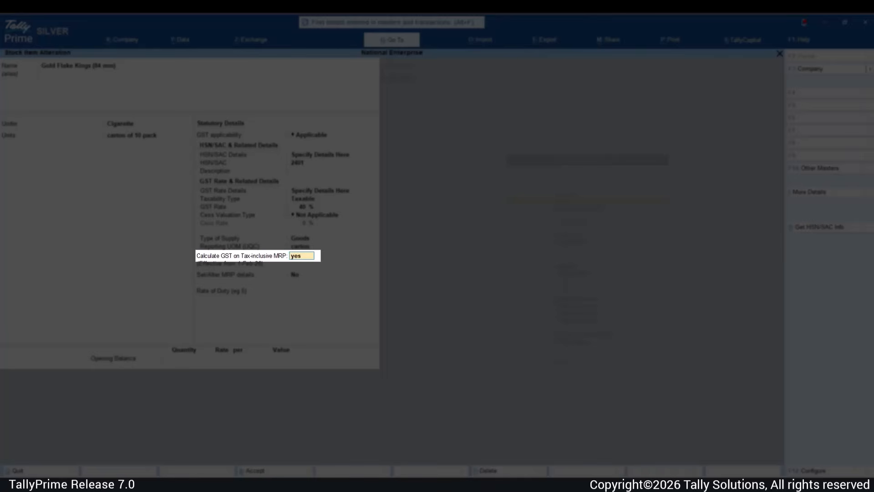
key(Return)
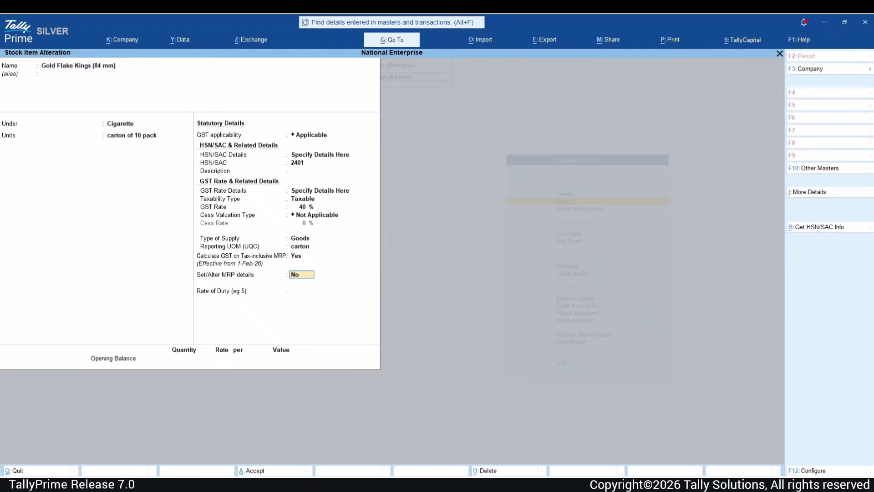
Set the item's MRP rate to 3400/carton, disallow MRP modification in vouchers, and save the stock item.
text(y)
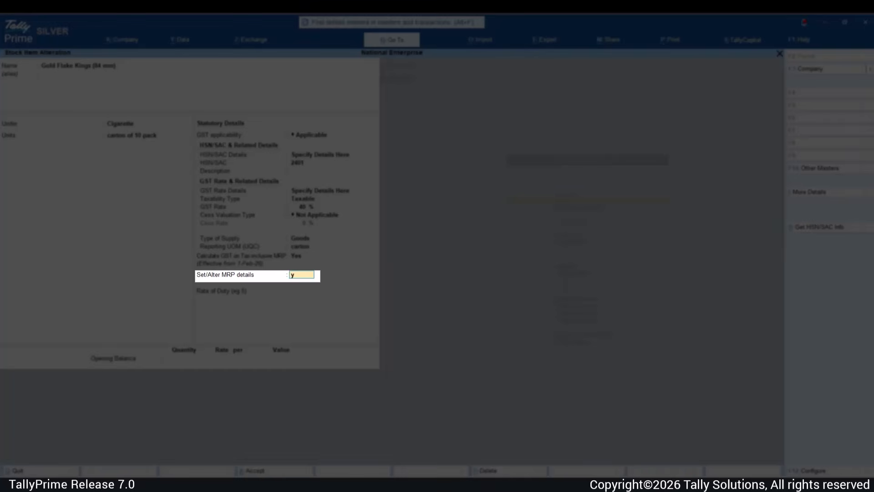
key(Return)
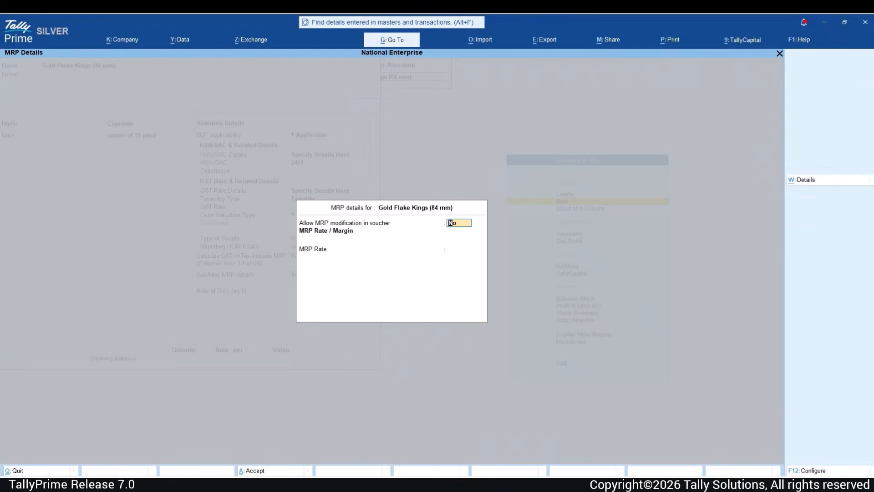
key(Return)
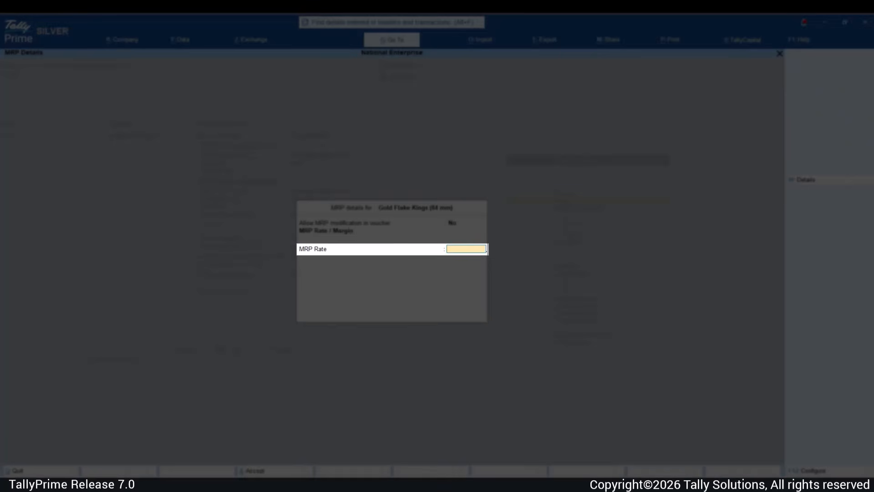
text(3400/carton)
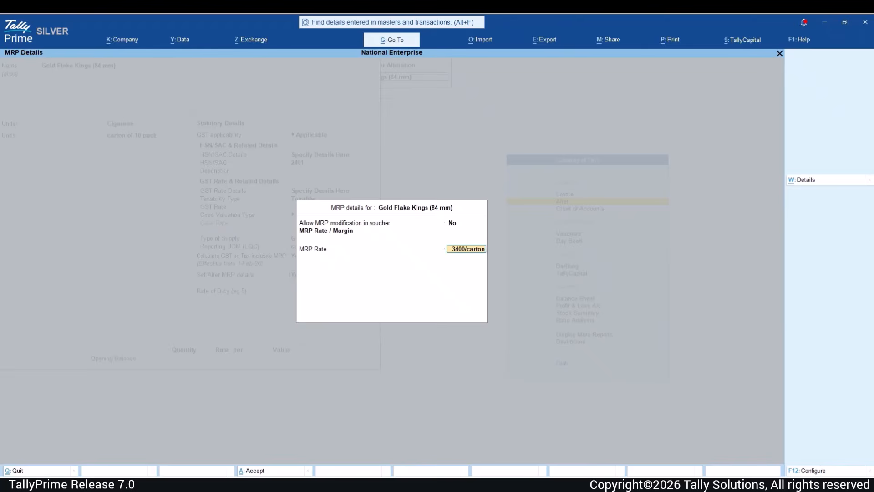
key(Return)
key(Return)
key(Return)
key(Return)
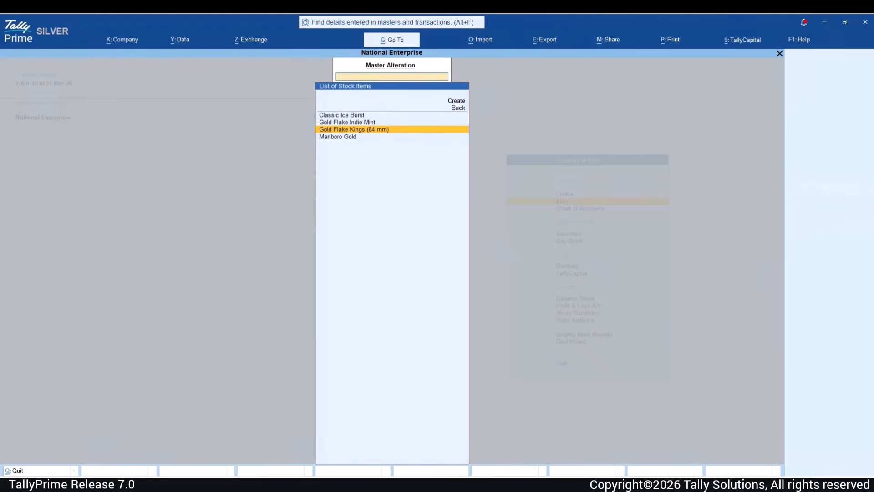
Open the GST Rate Setup report for the stock items.
key(Escape)
key(alt+g)
text(gst rat)
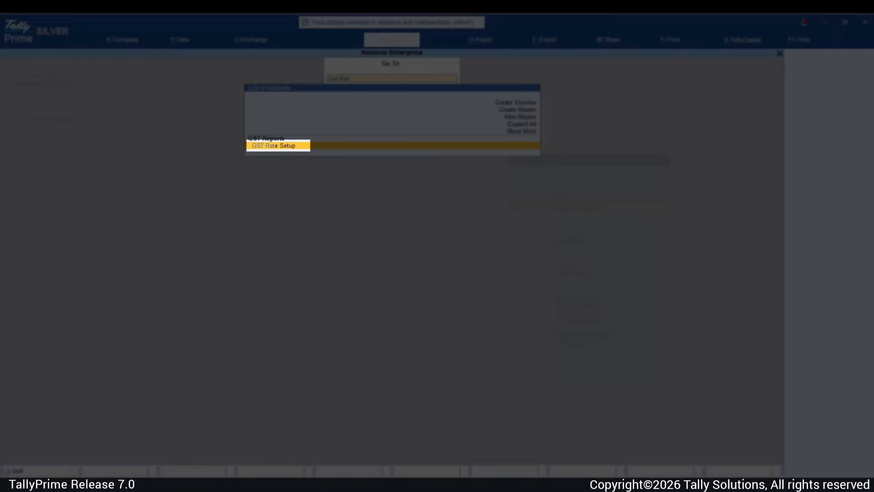
key(Return)
key(Down)
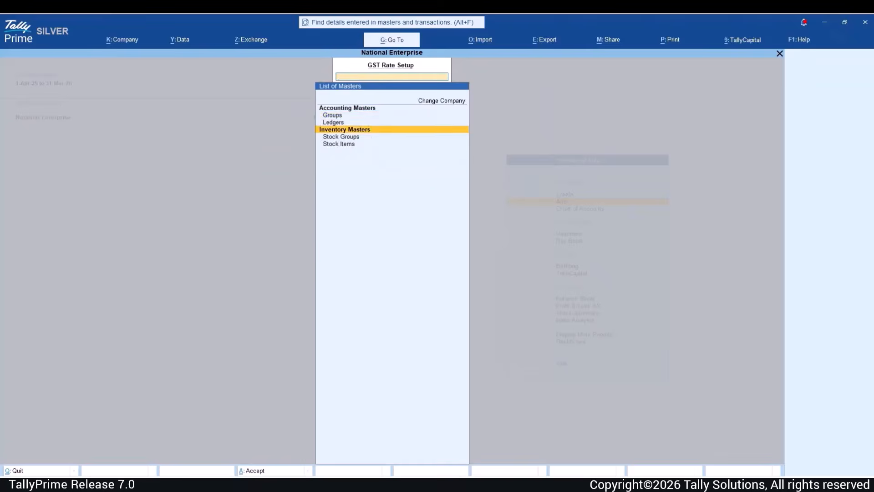
key(Down)
key(Return)
Update the GST details of Classic Ice Burst with a GST rate of 40%, keeping HSN/SAC and taxability as they are.
key(Return)
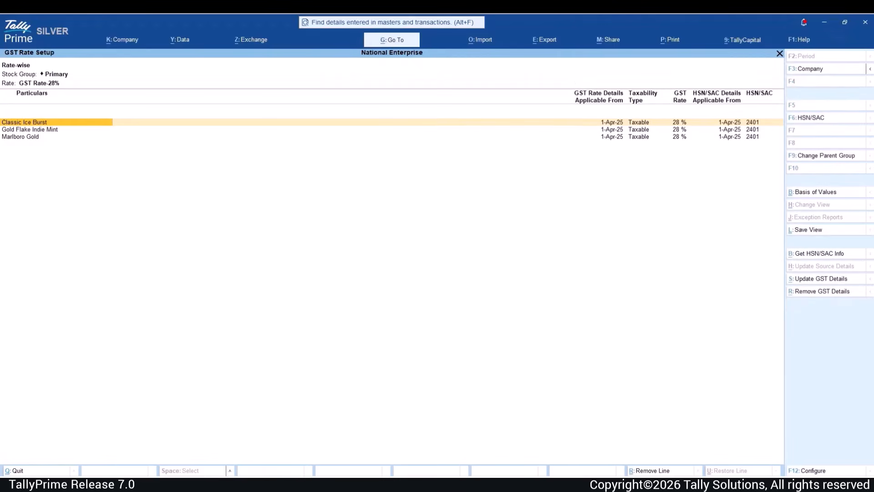
key(alt+s)
key(Return)
key(Return)
key(Return)
key(Return)
key(Return)
key(Return)
key(Return)
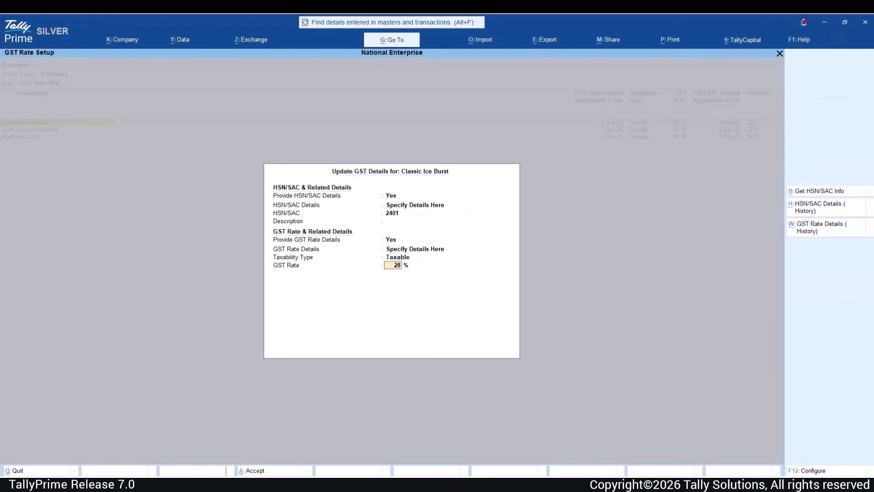
text(40)
Make the revised GST details effective from 1.2.2026 and save the update for Classic Ice Burst.
key(Return)
text(1.)
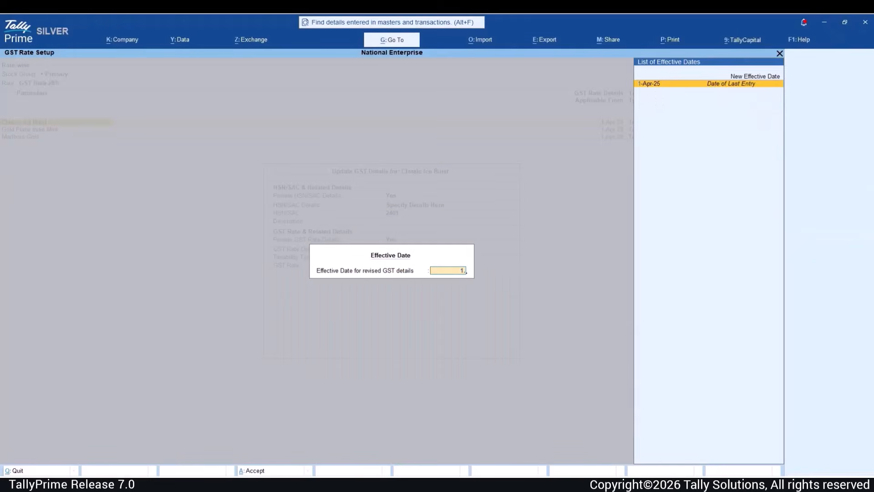
text(2.2026)
key(Return)
key(Return)
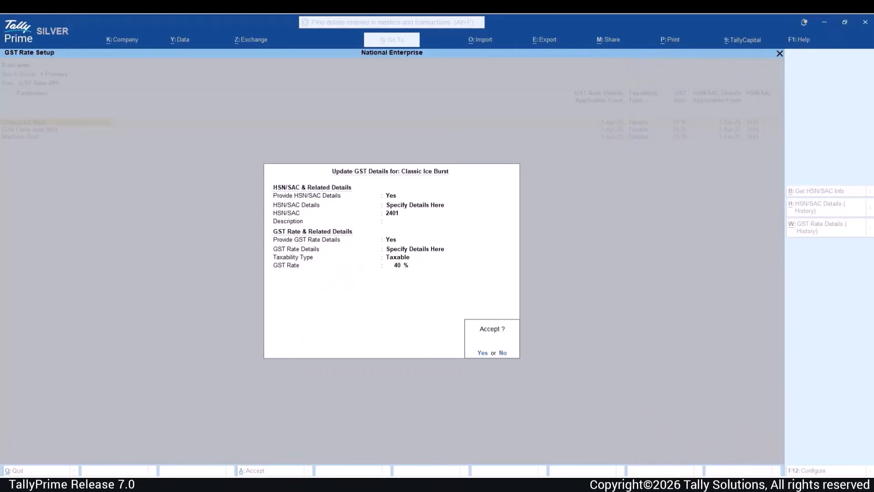
key(Return)
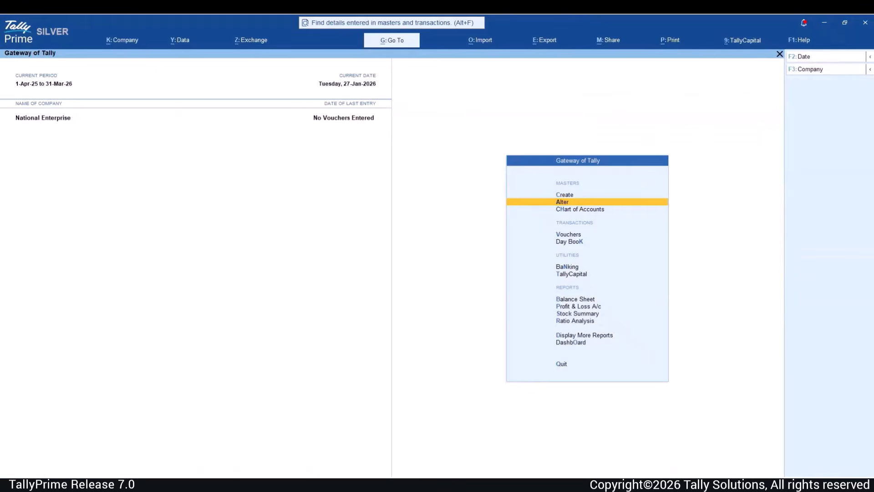
Start a sales voucher with Ganesh Enterprise as the party account and Sales as the sales ledger.
key(Down)
key(Down)
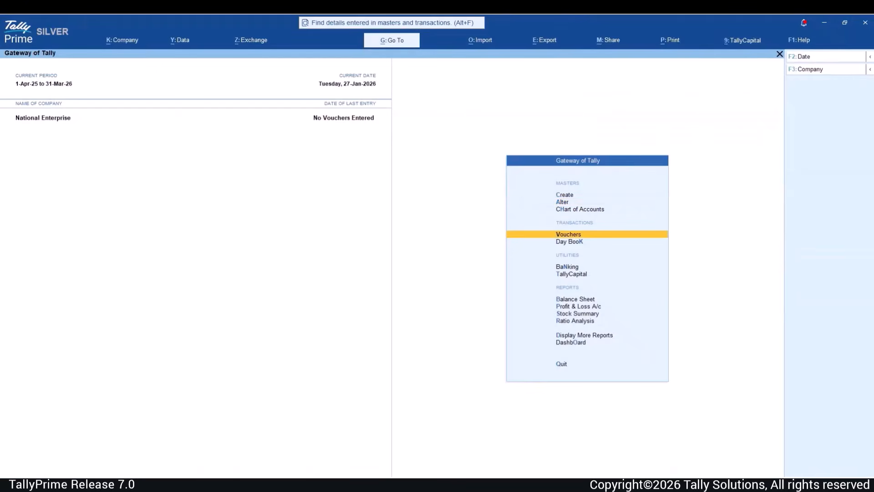
key(Return)
key(Return)
key(Return)
key(Return)
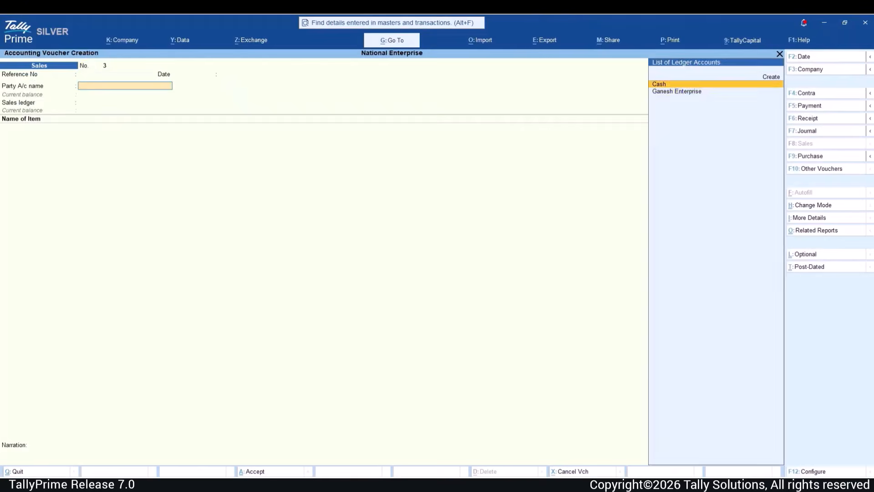
key(ctrl+a)
key(ctrl+a)
key(Return)
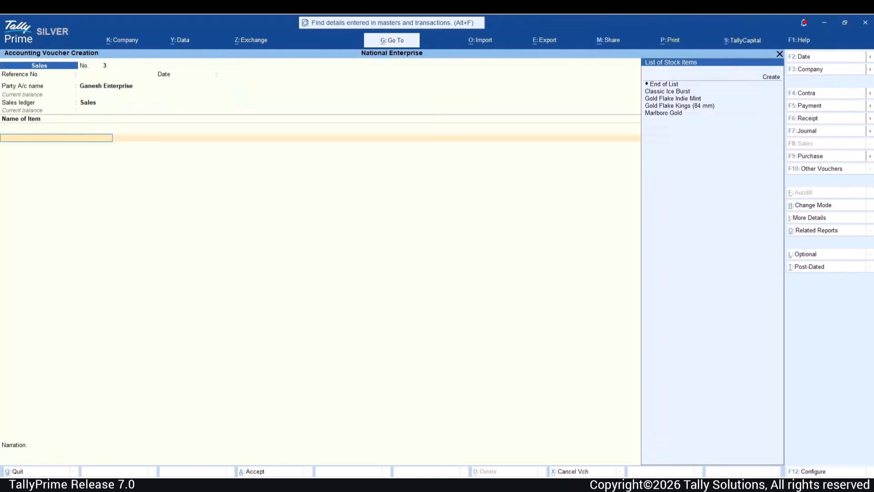
Add Gold Flake Kings (84 mm) to the voucher with a quantity of 10 cartons at a rate of 3,300 per carton.
key(Down)
key(Down)
key(Down)
key(Return)
text(10)
key(Return)
text(3,300)
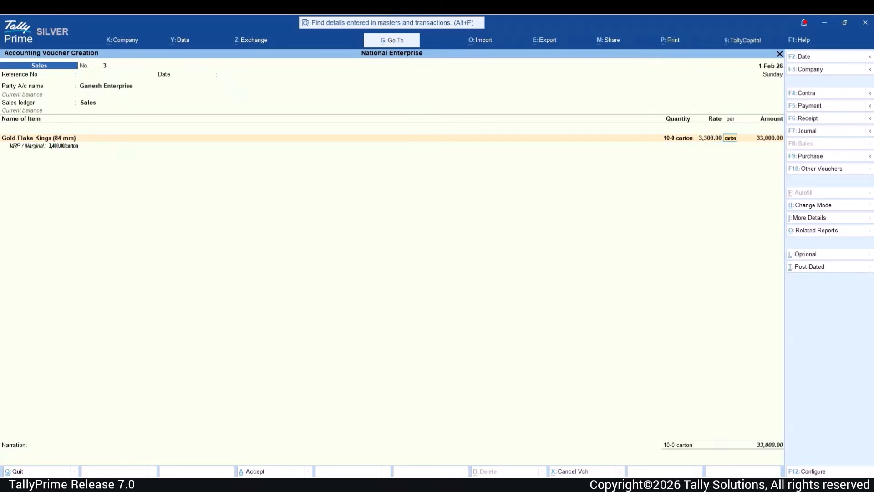
Accept the item's GST and HSN/SAC details as per Masters/Company, keeping Override Taxable Value set to Yes.
key(Return)
key(Return)
key(Return)
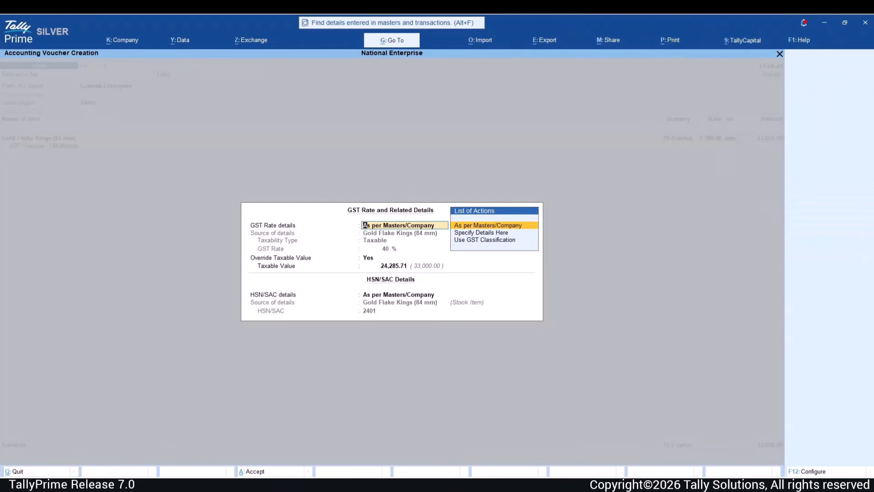
key(Return)
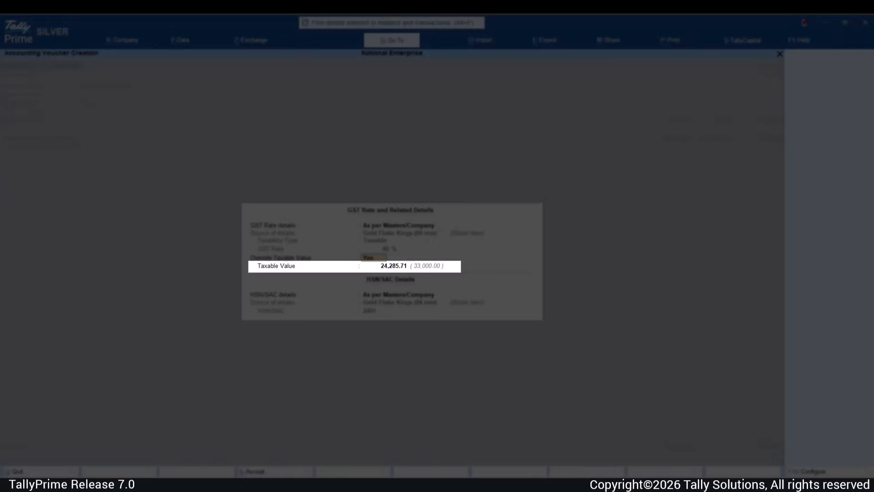
key(Return)
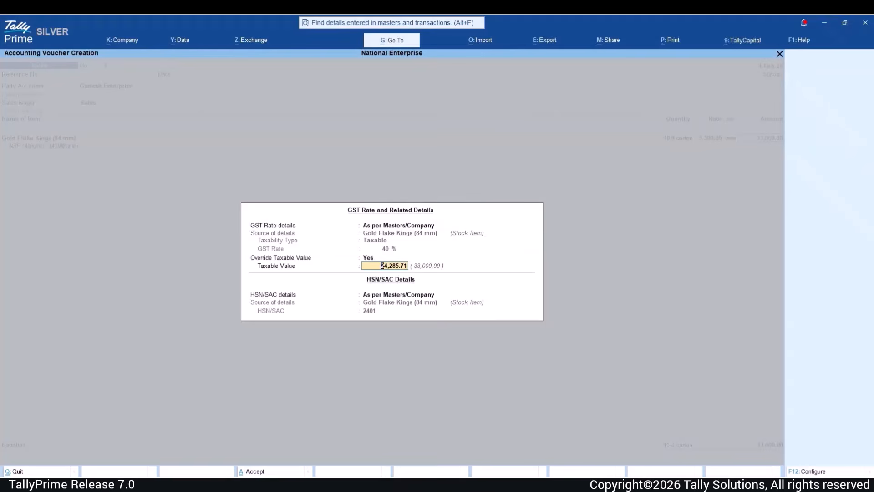
key(ctrl)
key(ctrl+a)
Finish the item list and add the IGST ledger to the sales voucher.
key(Return)
text(Igs)
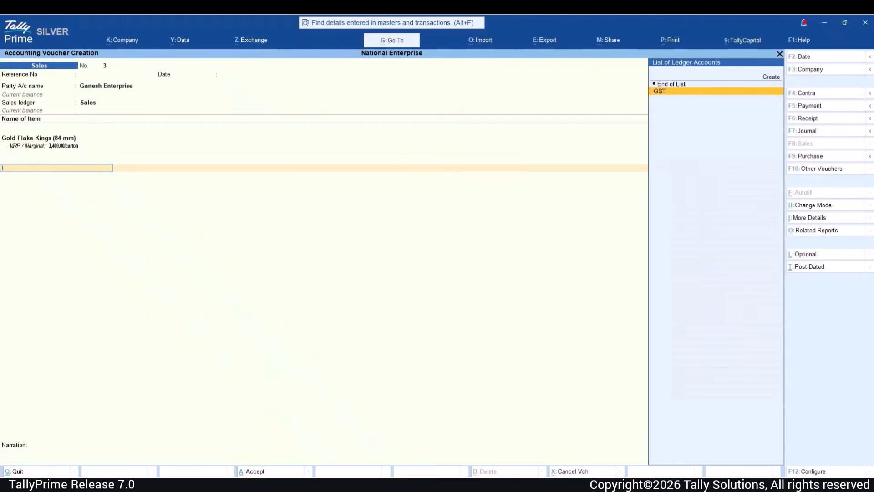
key(Return)
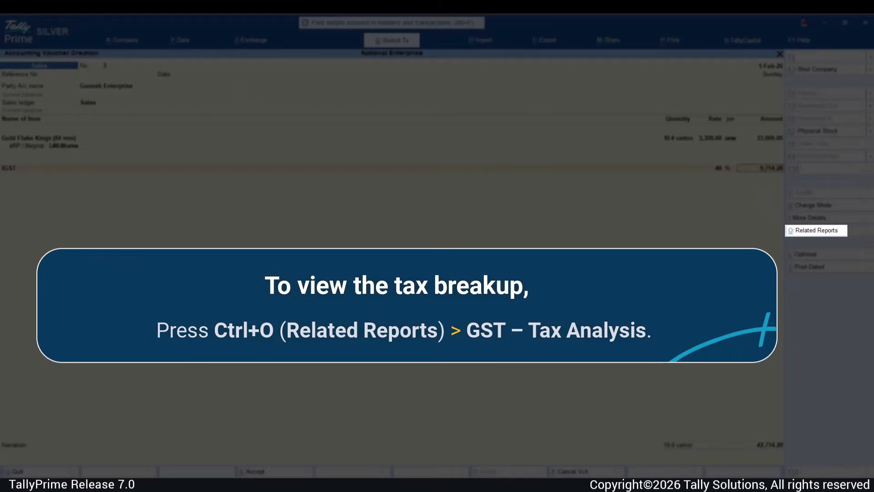
Examine the voucher's detailed tax breakup in the GST - Tax Analysis report.
key(ctrl+o)
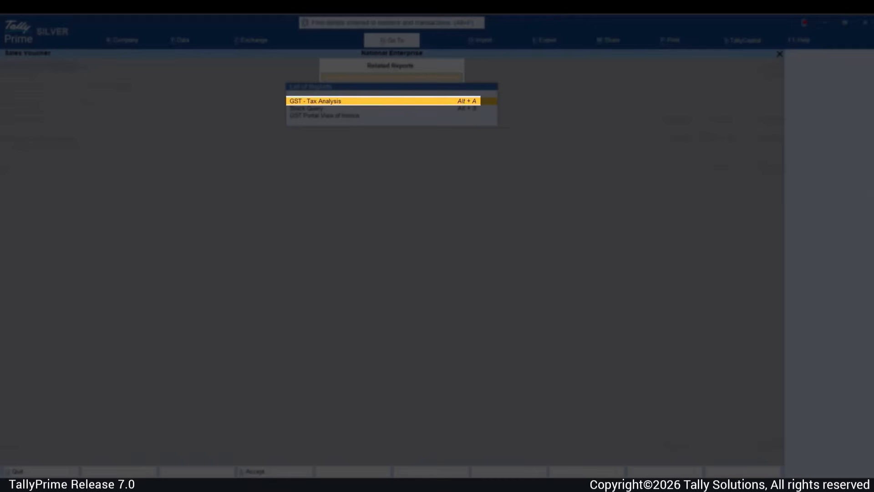
key(Return)
key(alt+f5)
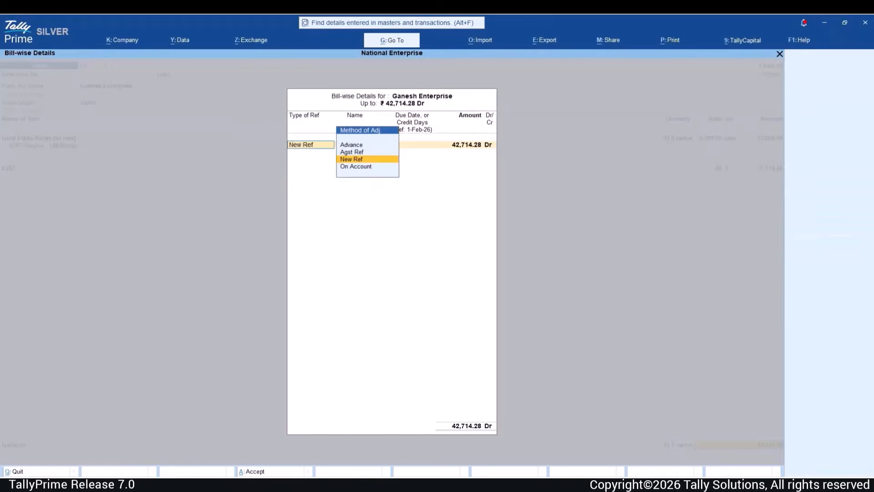
Accept the bill-wise details with New Ref, save the sales voucher, and leave voucher creation.
key(Return)
key(Return)
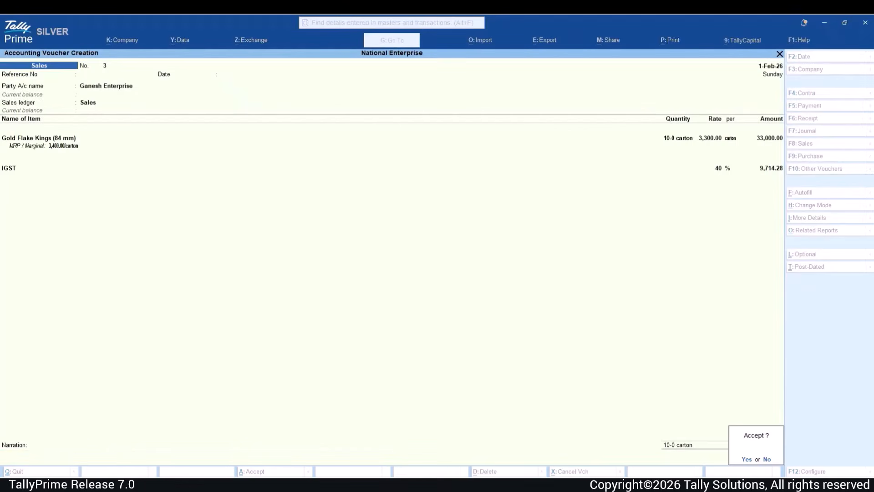
key(Return)
key(Escape)
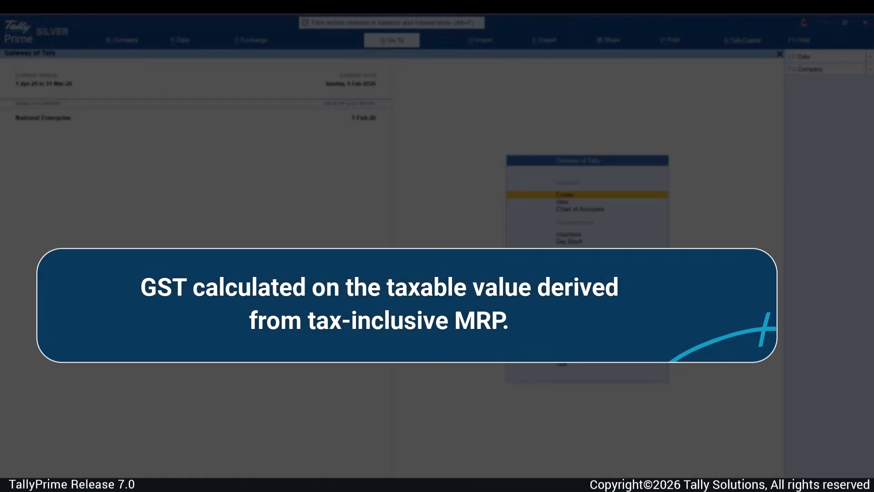